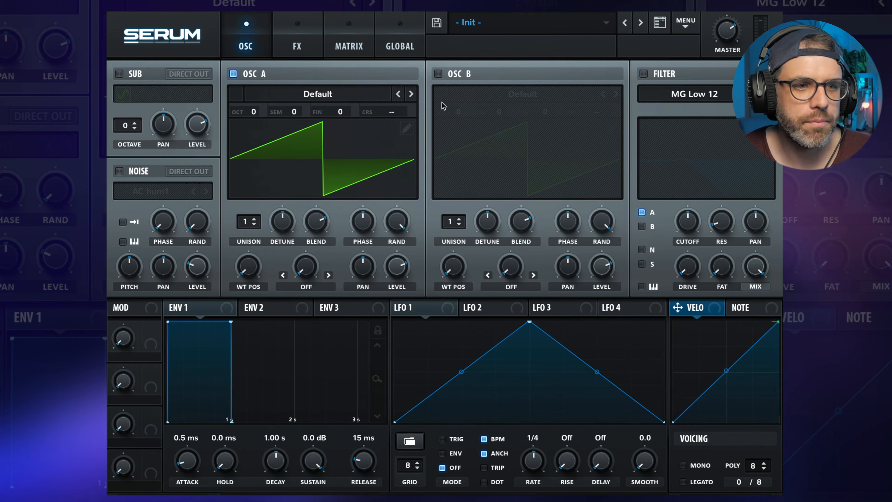
Enable oscillator B, set both oscillators to 7 unison voices, and slightly lower the detune on each
left_click_drag(247, 222, 255, 157)
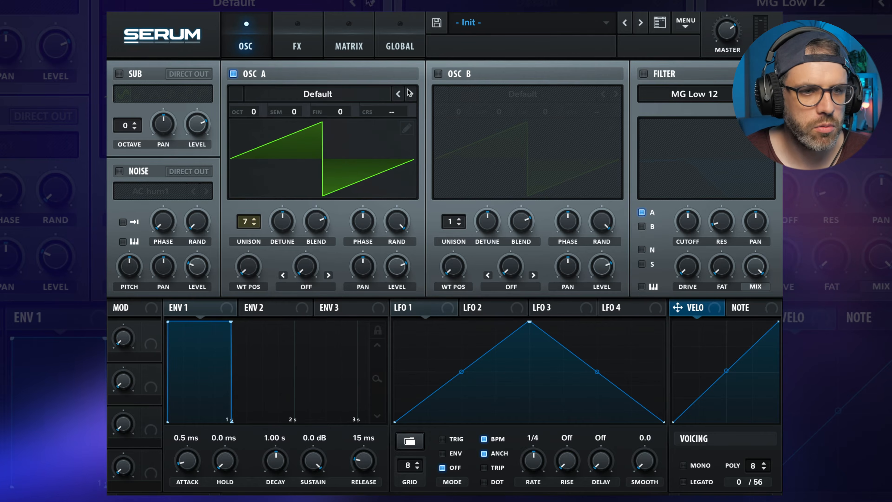
left_click(438, 74)
left_click_drag(453, 221, 463, 157)
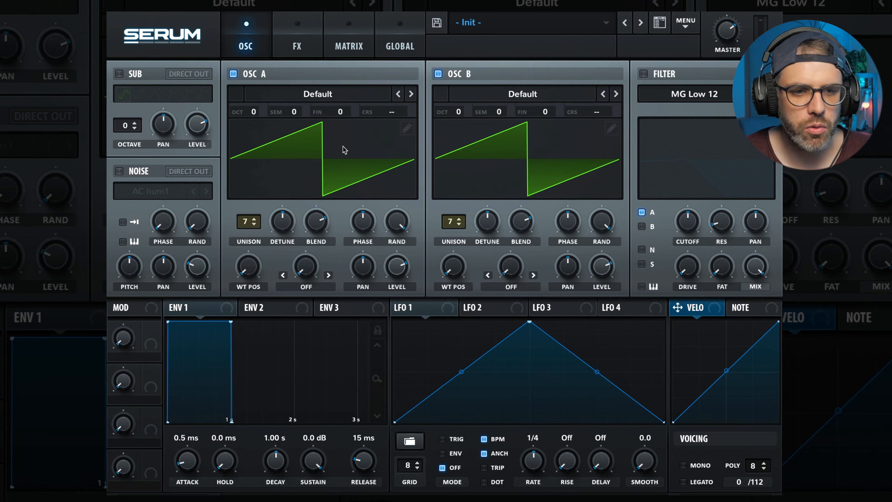
left_click_drag(282, 221, 282, 225)
left_click_drag(496, 220, 496, 224)
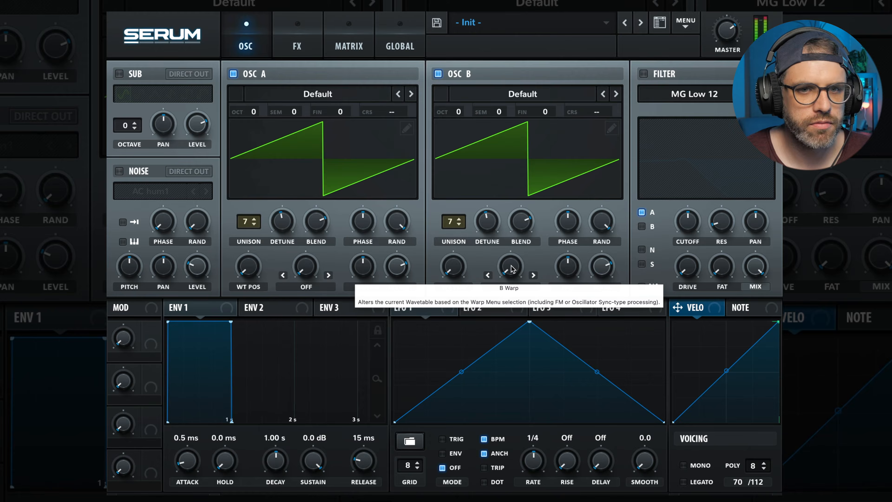
Enable the filter, route oscillator B through it alongside A, and set the filter type to French LP
left_click_drag(722, 40, 718, 77)
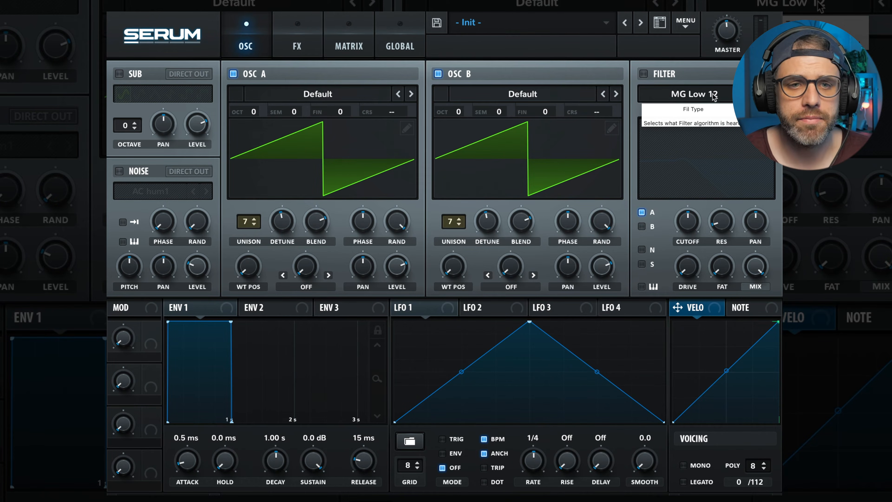
left_click(645, 74)
left_click(641, 226)
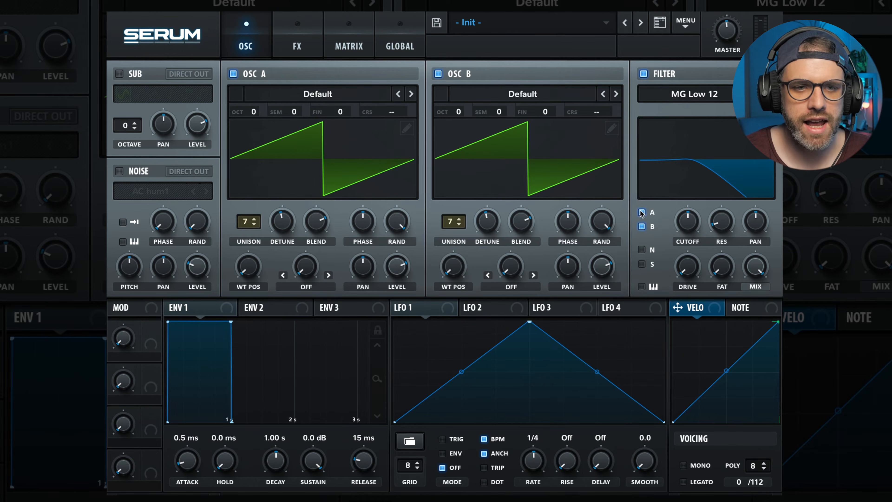
left_click(730, 93)
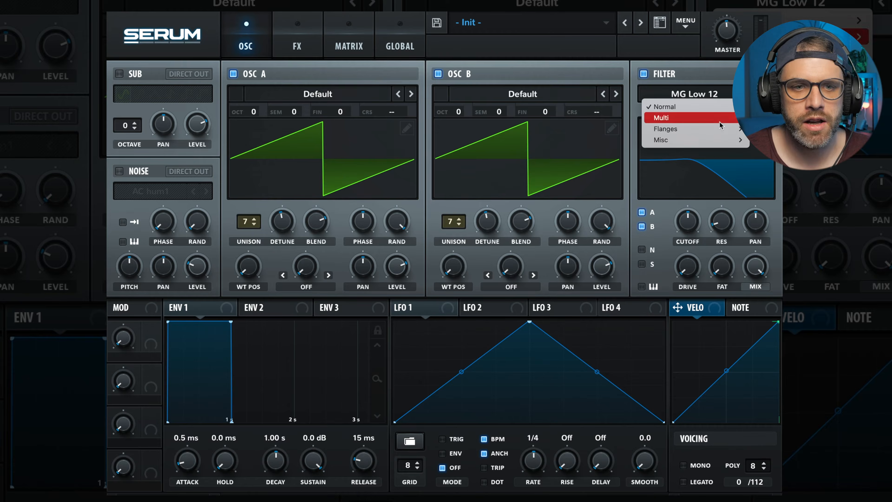
mouse_move(703, 139)
left_click(777, 274)
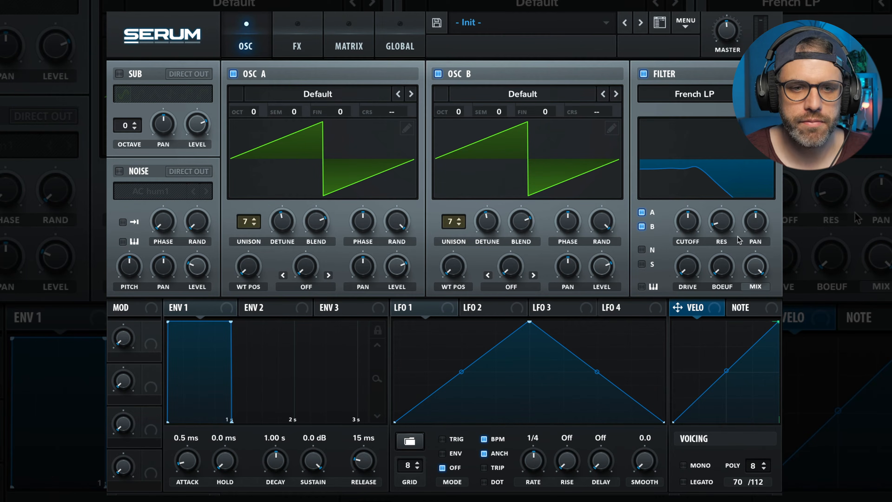
Add a little filter drive, raise Boeuf to about 13%, and fine-tune the filter's cutoff and resonance
left_click_drag(687, 220, 697, 240)
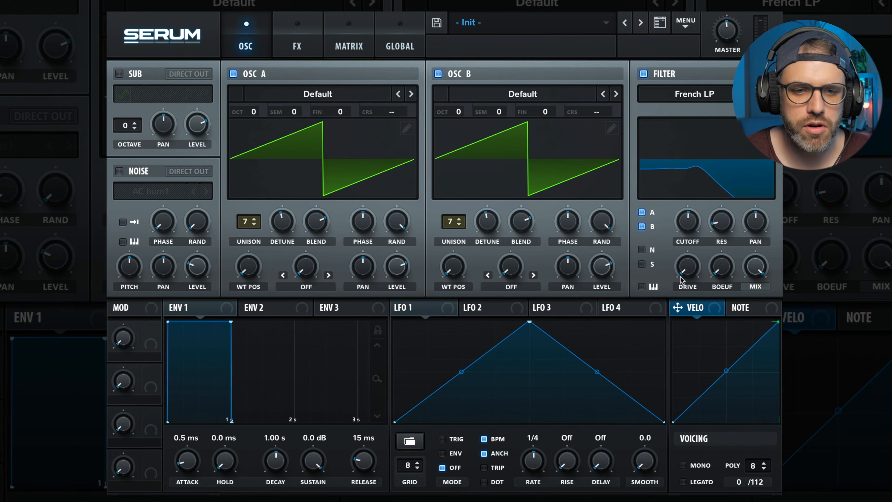
left_click_drag(687, 273, 687, 257)
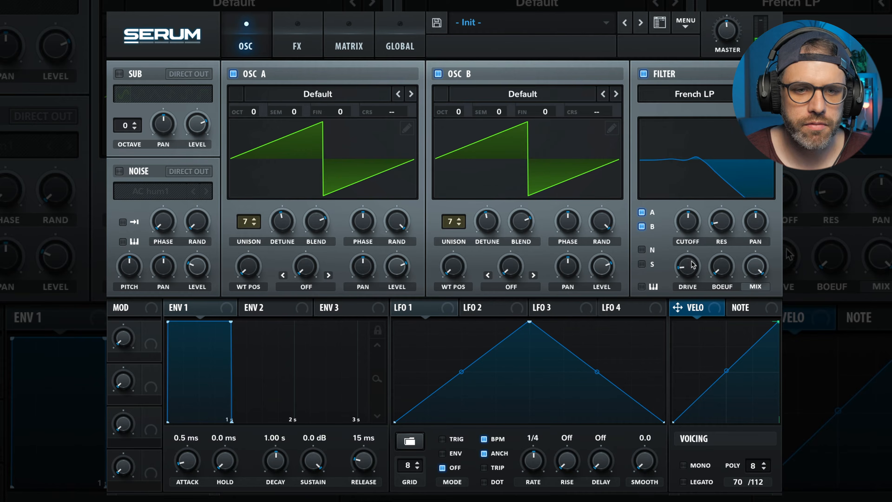
left_click_drag(691, 158, 693, 156)
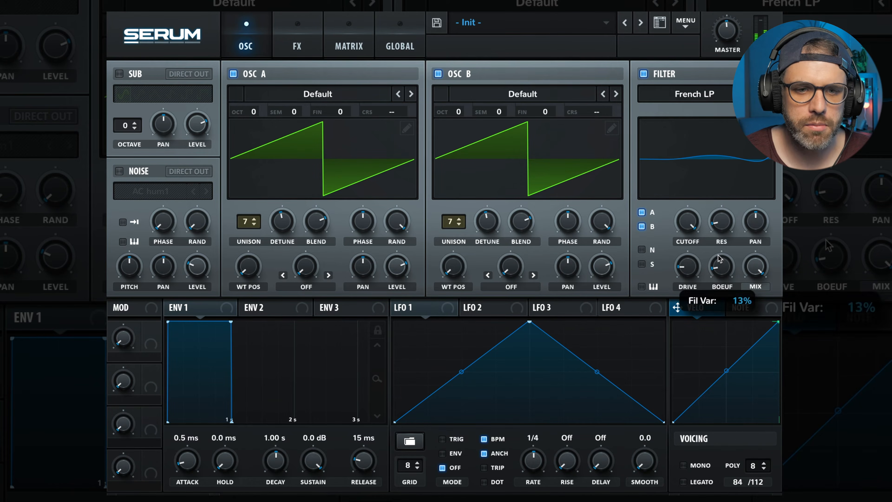
left_click_drag(690, 223, 691, 265)
left_click_drag(720, 230, 689, 242)
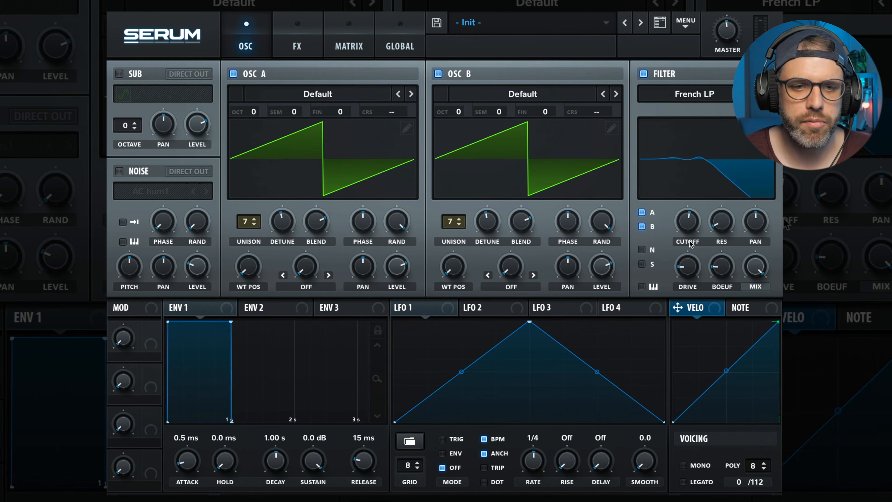
mouse_move(689, 225)
left_mouse_down()
mouse_move(689, 234)
mouse_move(697, 220)
left_mouse_up()
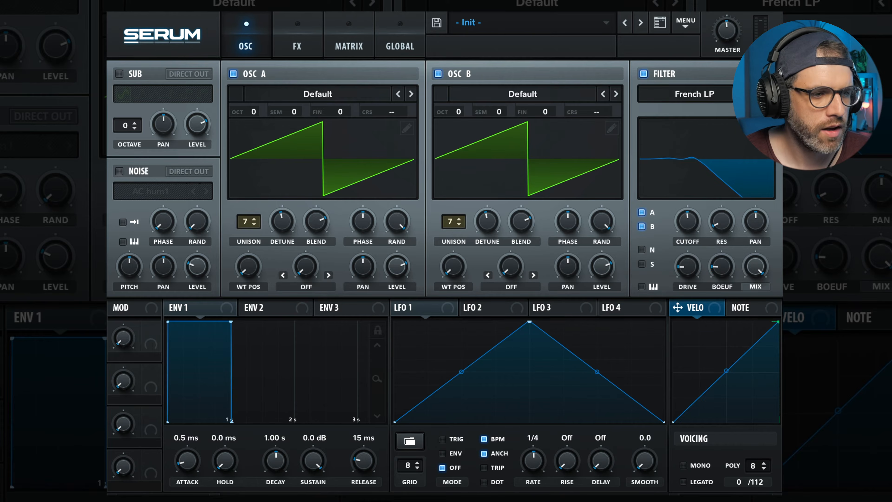
Assign the mod wheel as a modulation source for the filter cutoff
left_click_drag(116, 310, 688, 220)
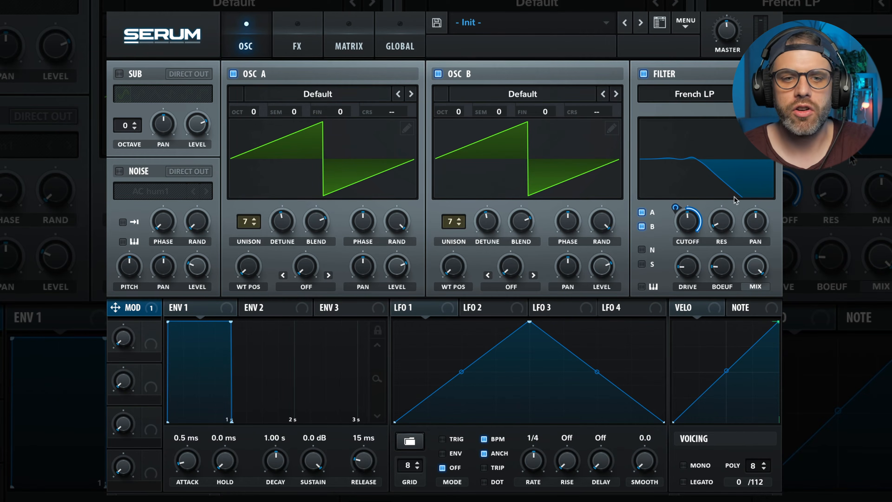
mouse_move(680, 217)
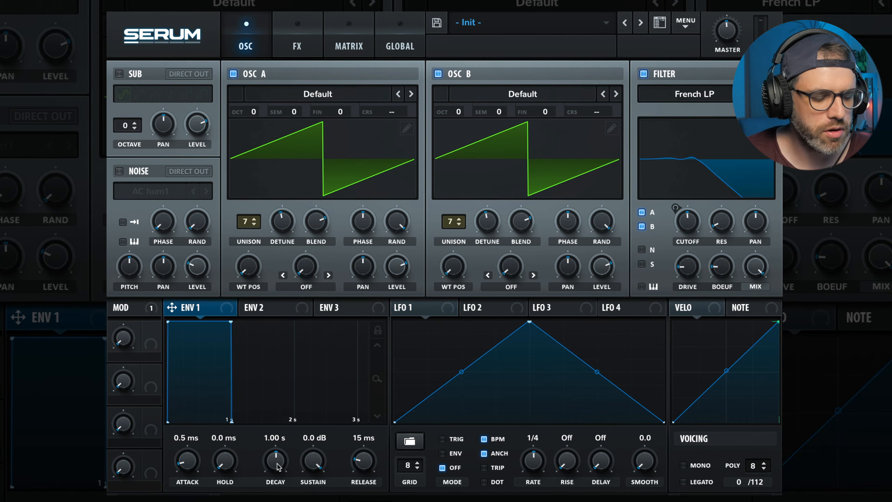
Set envelope 1's decay to 0.0 ms and its release to 993 ms
left_click_drag(278, 467, 277, 492)
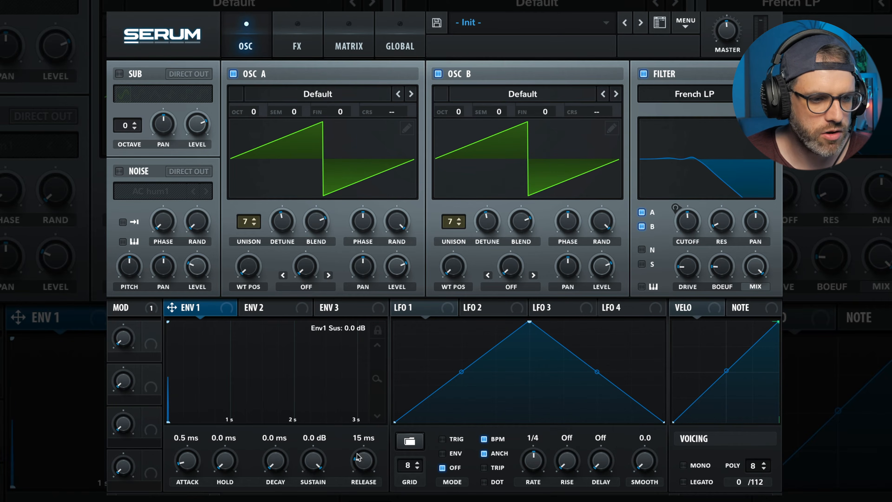
left_click_drag(358, 457, 372, 440)
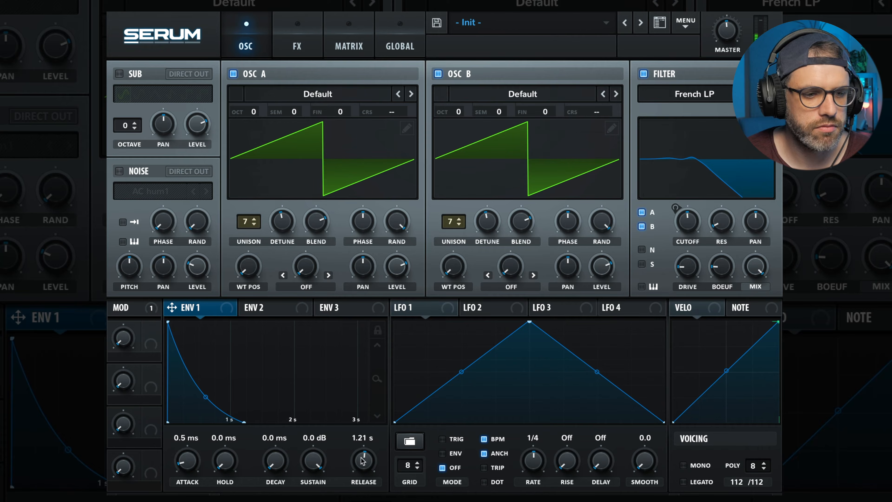
left_click_drag(361, 457, 361, 460)
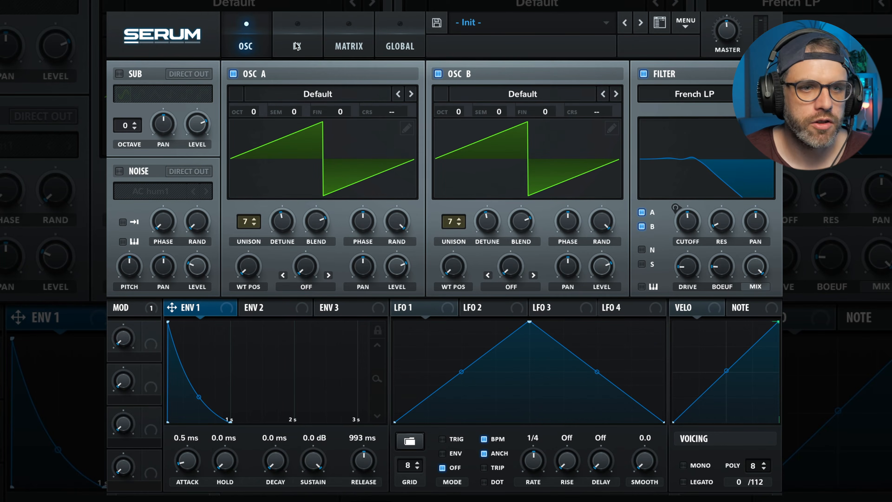
Enable the Reverb and EQ effects
left_click(306, 35)
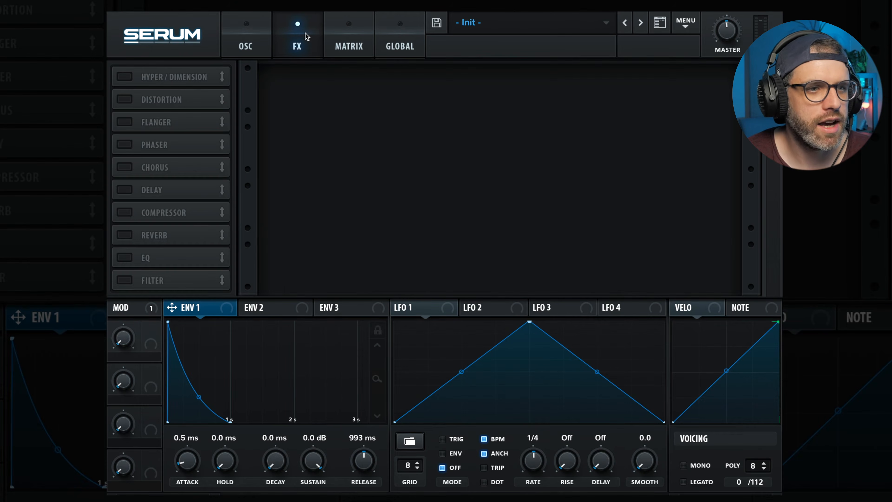
left_click(124, 235)
left_click(125, 258)
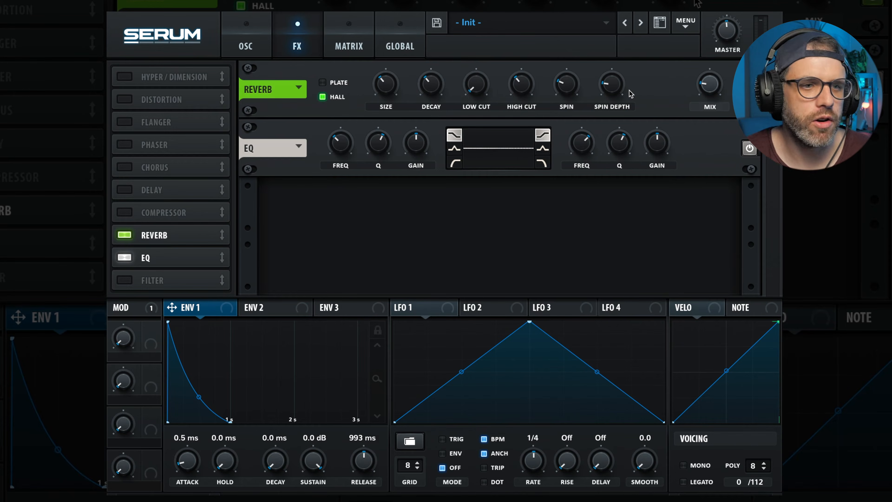
Set the reverb size to about 53% and decay to about 7.7 s, with a light low cut and a higher mix
scroll(384, 82, "up", 6)
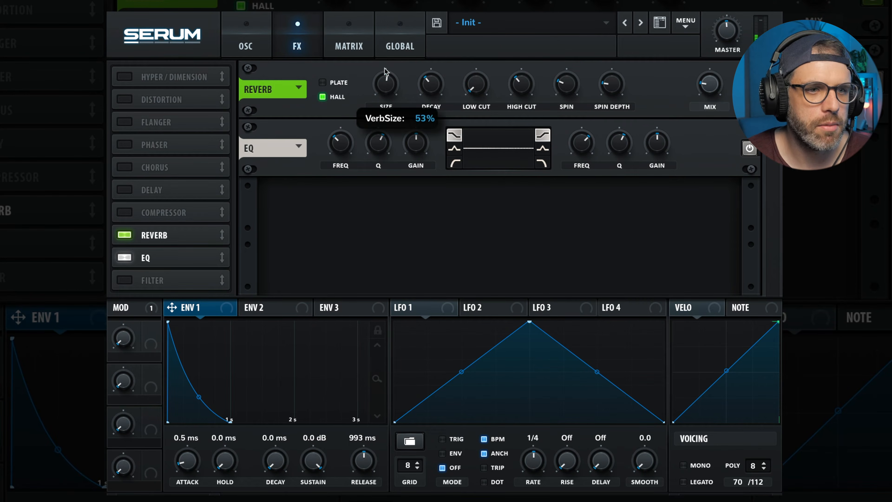
left_click_drag(426, 85, 437, 60)
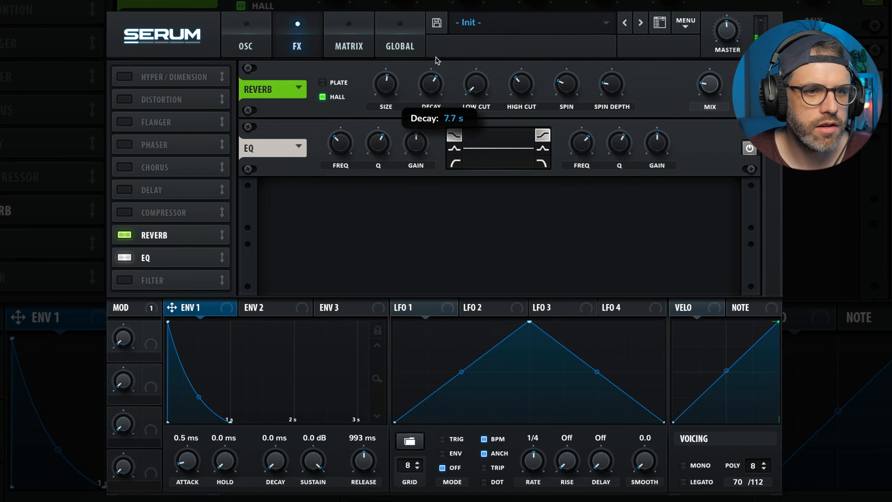
left_click_drag(472, 85, 475, 54)
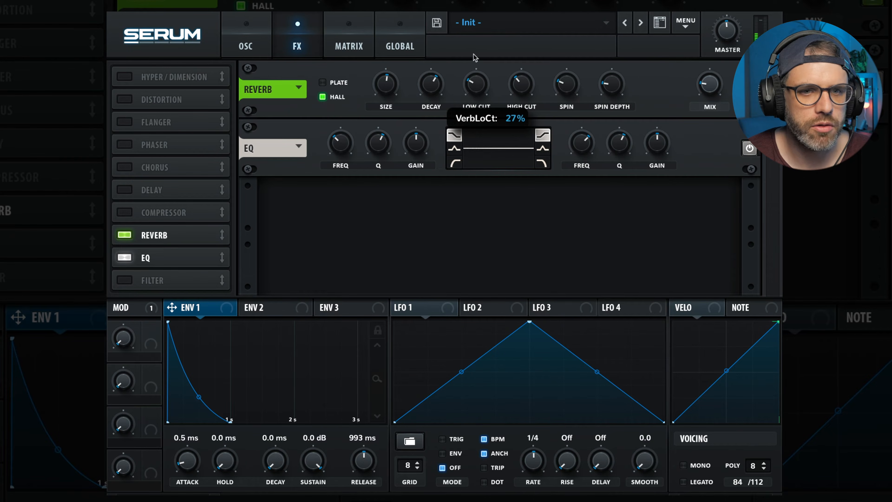
mouse_move(719, 79)
left_mouse_down()
mouse_move(718, 66)
mouse_move(710, 83)
left_mouse_up()
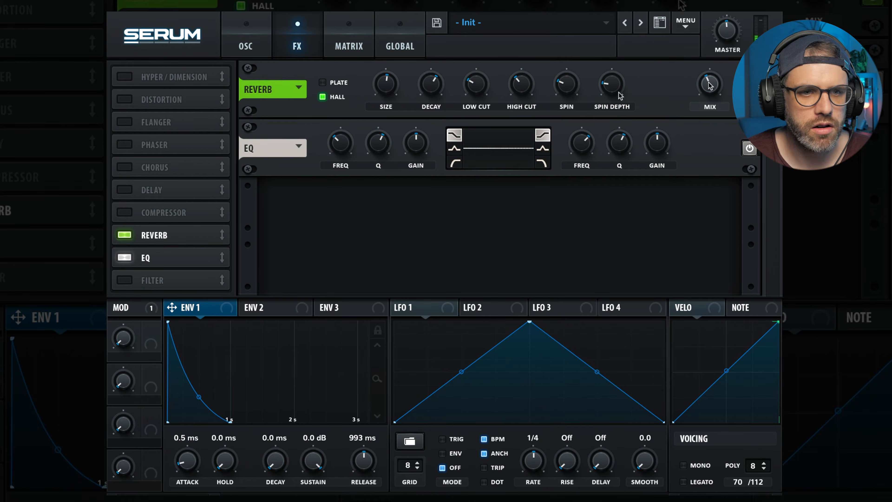
left_click_drag(476, 84, 476, 81)
scroll(483, 87, "down", 3)
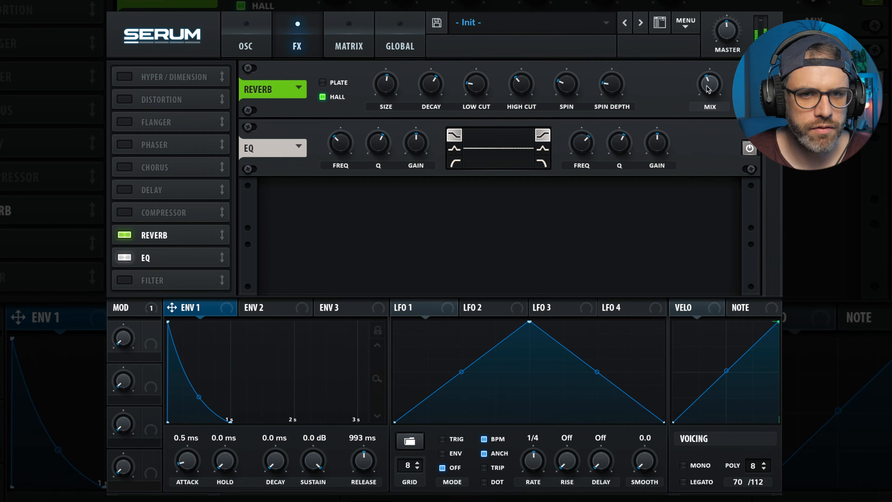
mouse_move(710, 87)
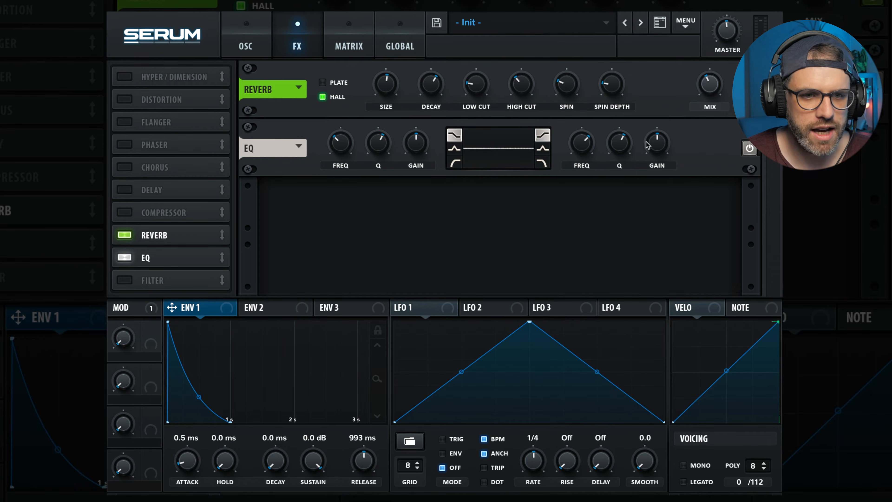
Slightly boost the gain of the EQ's high band
left_click_drag(657, 146, 661, 142)
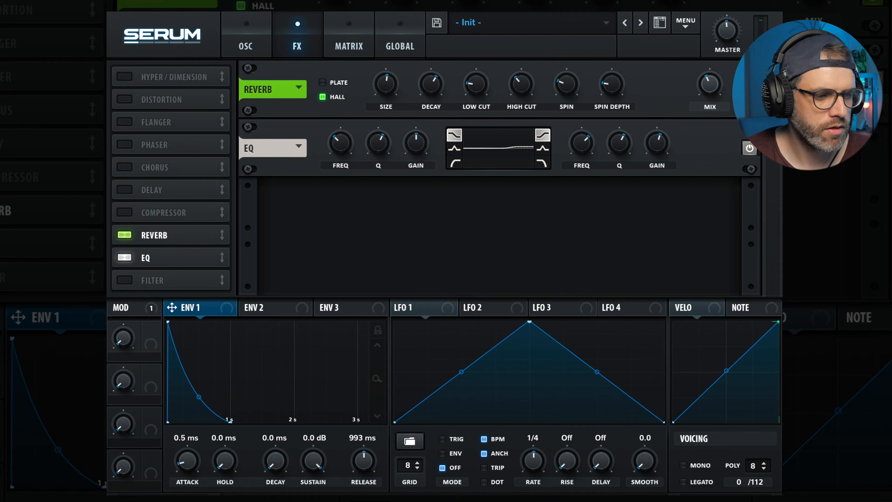
Raise the filter's resonance slightly and set Boeuf to about 9%
left_click(253, 34)
mouse_move(727, 221)
left_click_drag(726, 221, 726, 216)
left_click_drag(723, 279, 721, 280)
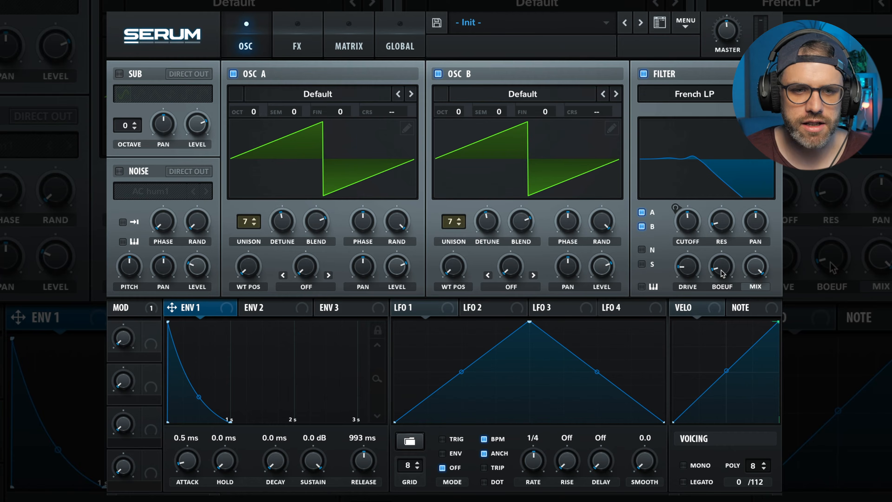
mouse_move(720, 270)
left_mouse_down()
mouse_move(717, 38)
mouse_move(740, 343)
mouse_move(724, 149)
mouse_move(715, 149)
mouse_move(726, 275)
left_mouse_up()
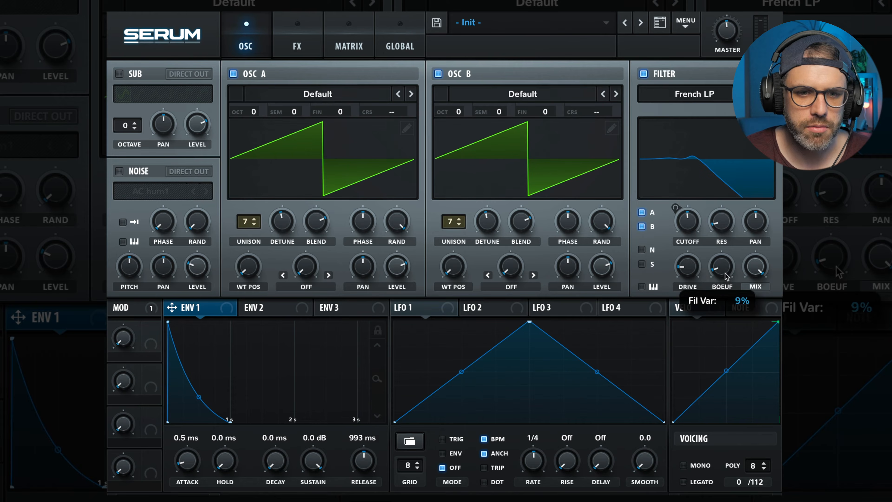
mouse_move(688, 271)
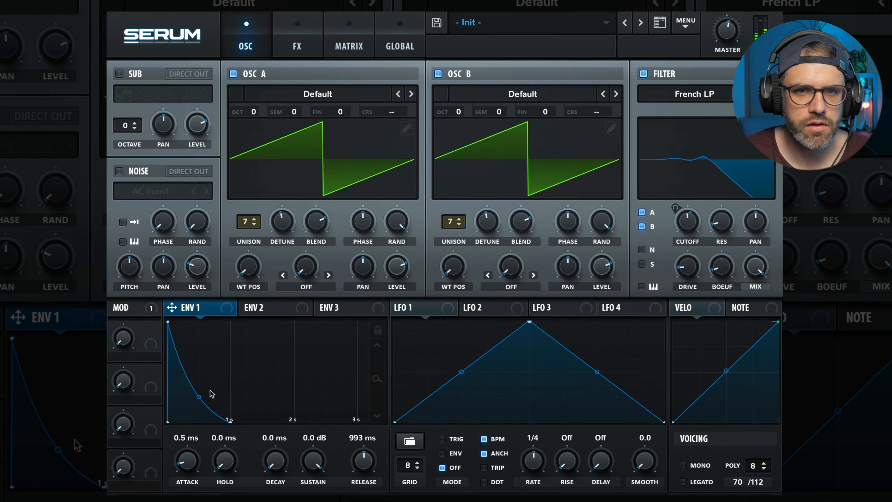
Slightly raise the master output level
mouse_move(741, 26)
left_click_drag(740, 23, 740, 20)
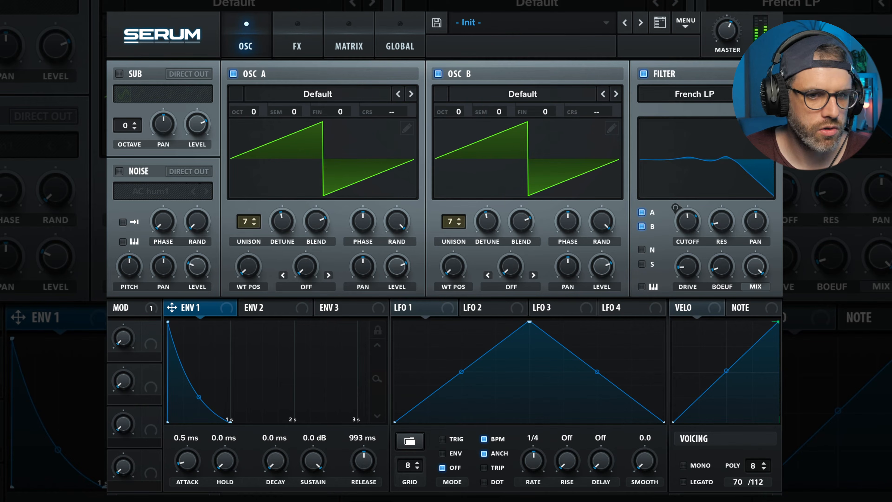
Reorder the effects chain so Reverb comes first and EQ second
left_click(297, 46)
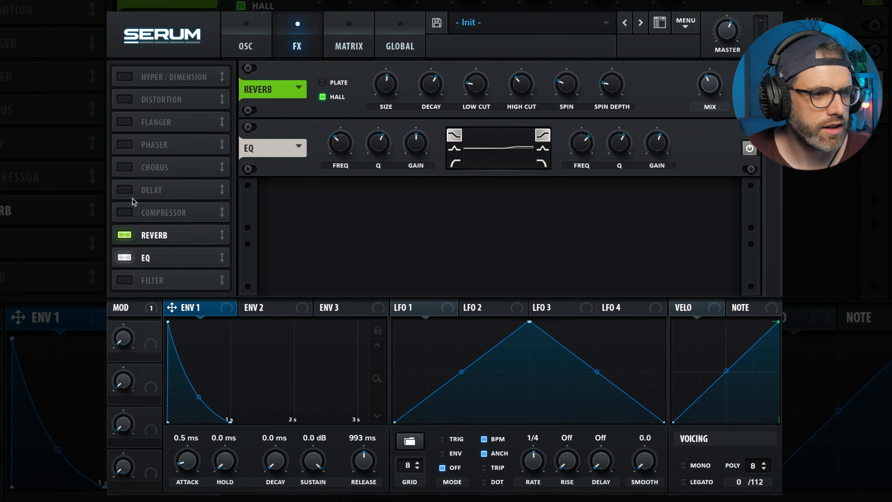
left_click_drag(175, 234, 172, 79)
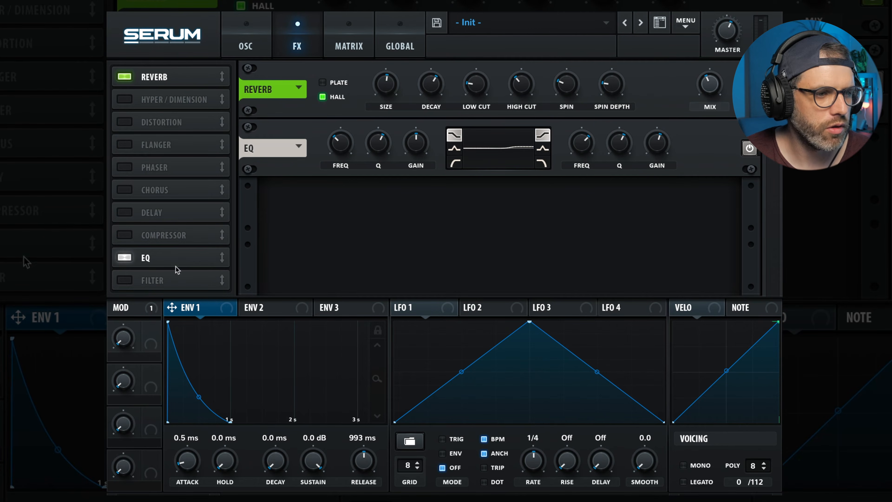
left_click_drag(175, 266, 174, 100)
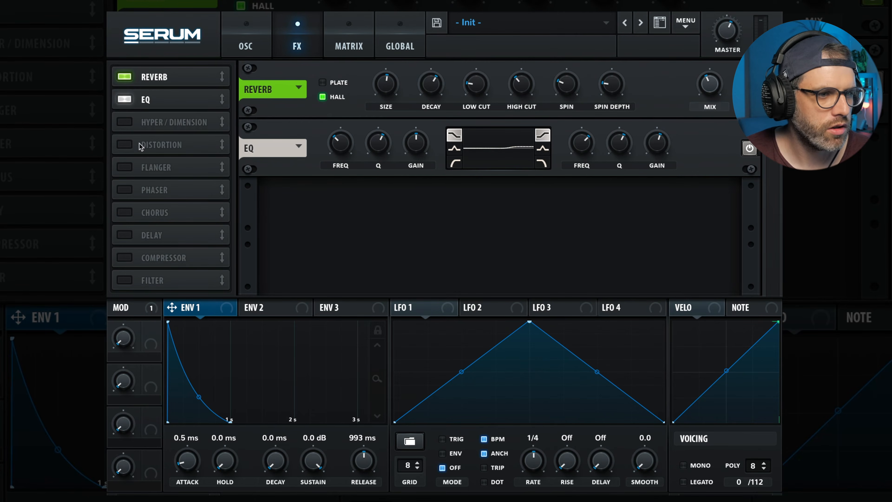
Enable the Delay effect, place it directly after EQ in the chain, and set it to Ping-Pong mode
left_click(125, 239)
left_click_drag(141, 235, 141, 122)
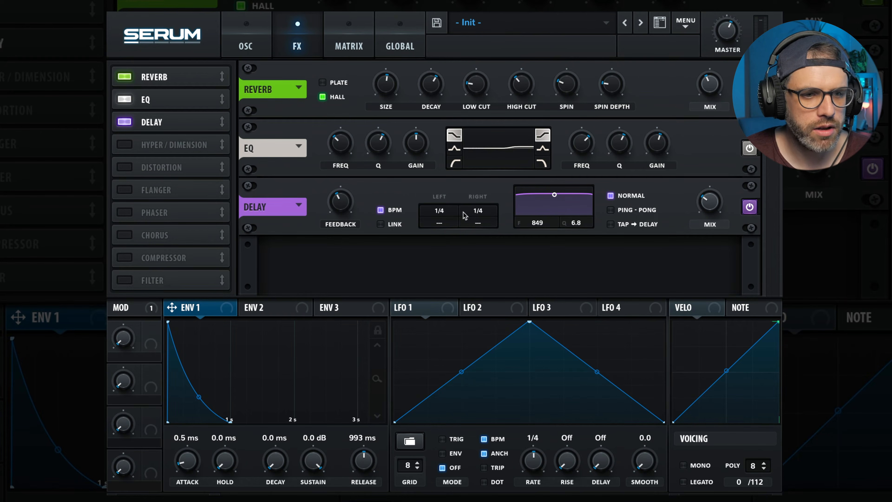
left_click(610, 210)
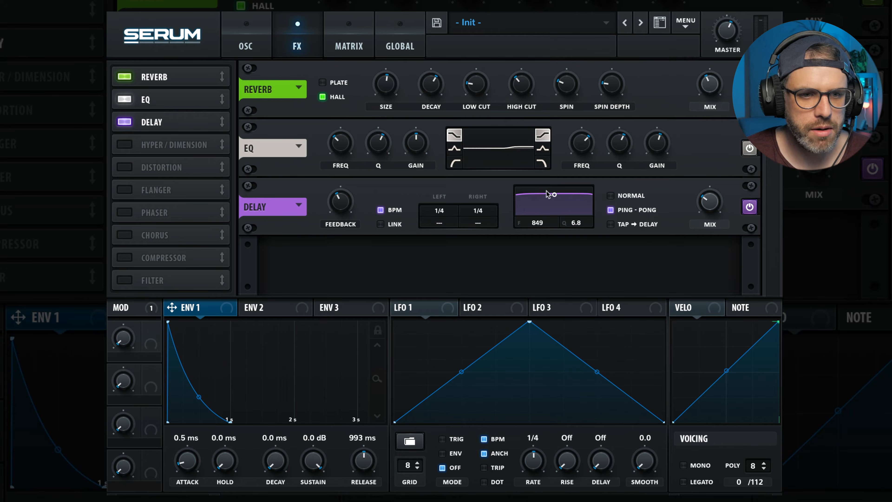
Set the Delay filter to a frequency of 5487 with Q 4.6, and slightly raise the Delay mix
left_click_drag(554, 196, 576, 201)
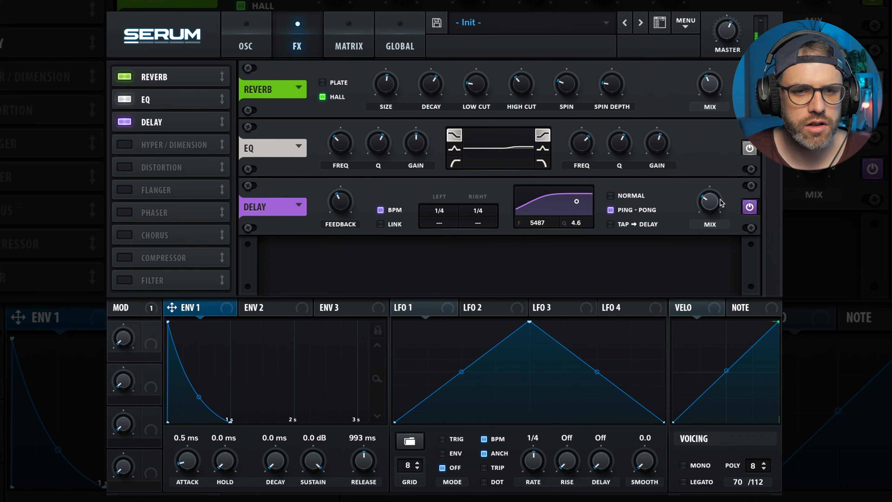
left_click_drag(715, 199, 716, 196)
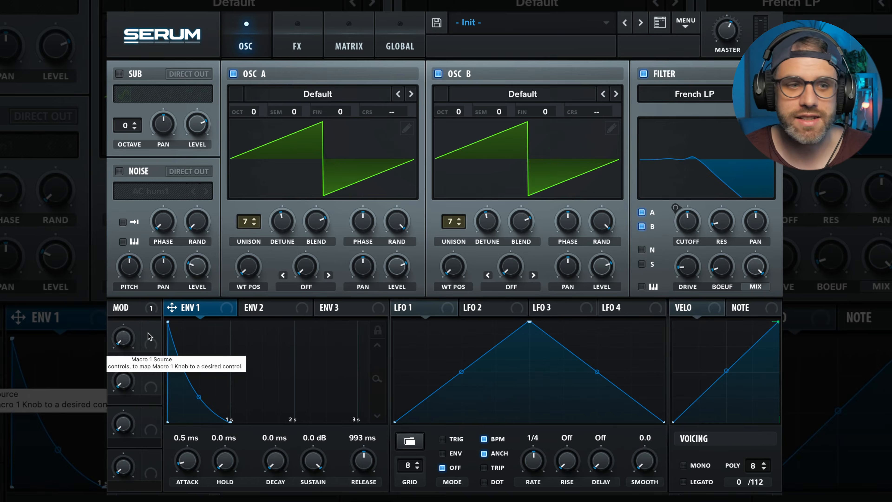
Redraw LFO 1 as a square gate pattern of four full-height pulses alternating with zero-level gaps on the 8-step grid
left_click(415, 306)
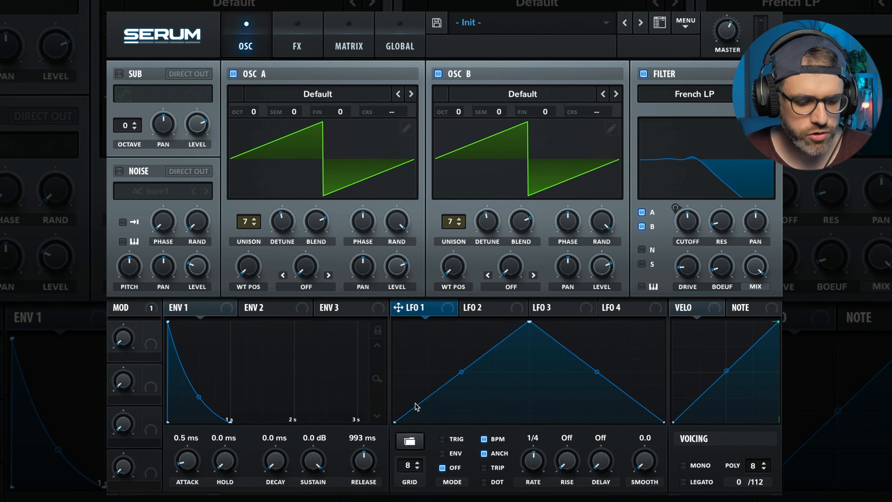
left_click(402, 393, "alt")
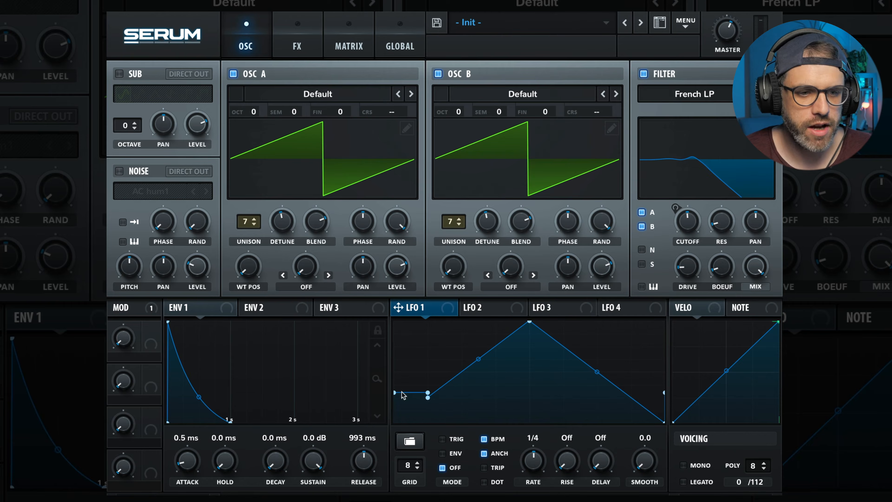
left_click(412, 327, "shift")
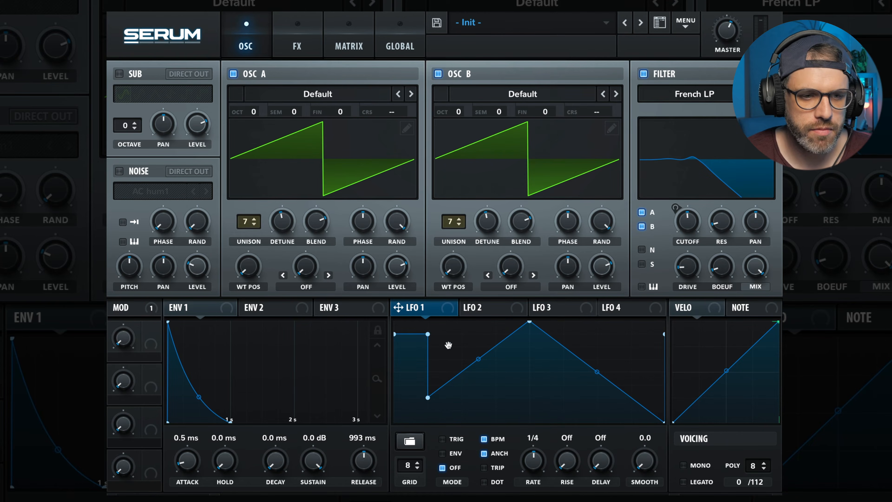
left_click_drag(450, 409, 440, 480)
left_click_drag(486, 401, 490, 281)
mouse_move(525, 369)
left_mouse_down()
mouse_move(516, 430)
mouse_move(537, 455)
left_mouse_up()
left_click_drag(554, 388, 575, 214)
left_click_drag(587, 347, 589, 481)
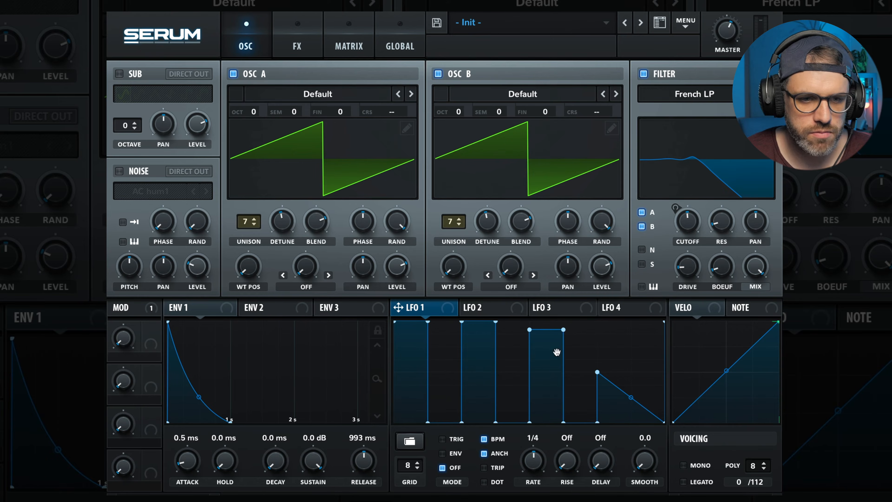
left_click_drag(557, 352, 561, 305)
mouse_move(610, 365)
left_mouse_down()
mouse_move(613, 390)
mouse_move(623, 325)
mouse_move(644, 423)
left_mouse_up()
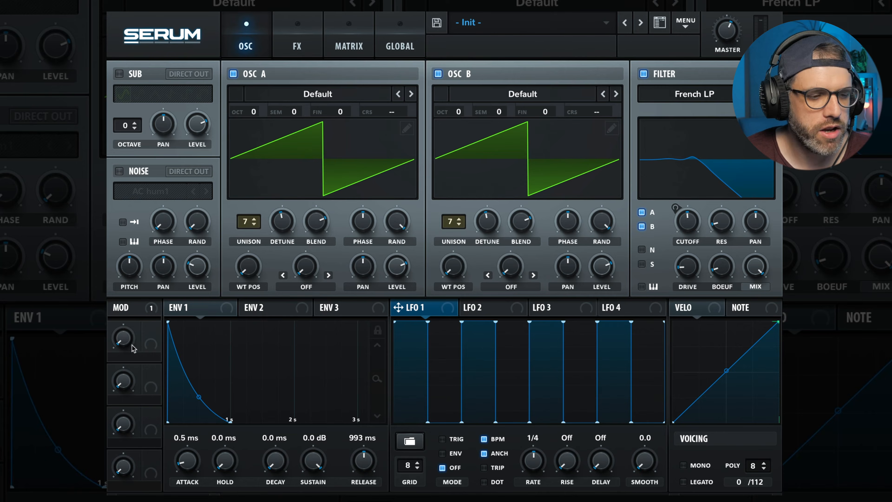
Assign Macro 1 to the levels of oscillators A and B with negative amounts, and assign LFO 1 to both levels positively
left_click_drag(152, 339, 387, 313)
left_click_drag(153, 332, 588, 309)
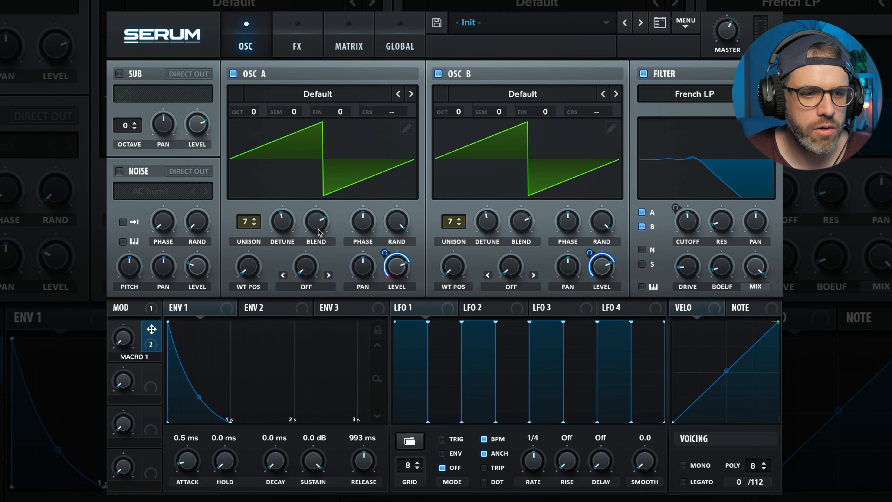
left_click_drag(403, 316, 397, 269)
left_click_drag(404, 306, 605, 269)
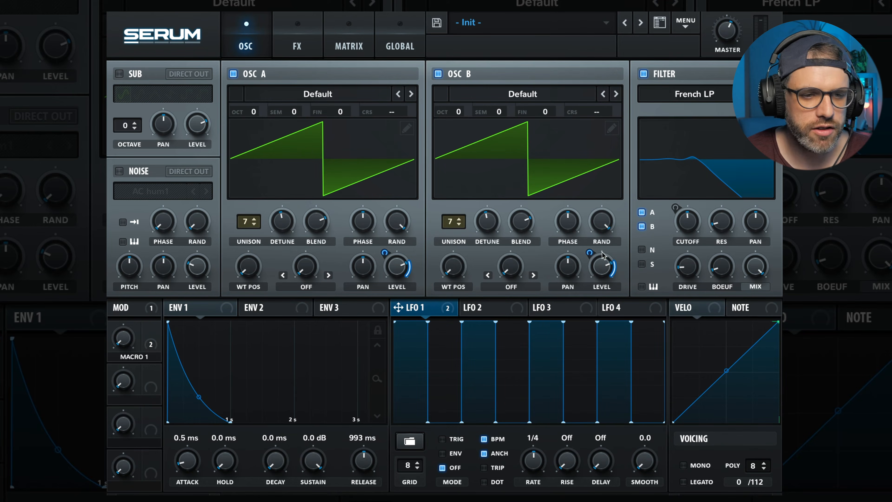
Raise the LFO 1 modulation amounts for A Vol and B Vol to about 78
left_click(349, 46)
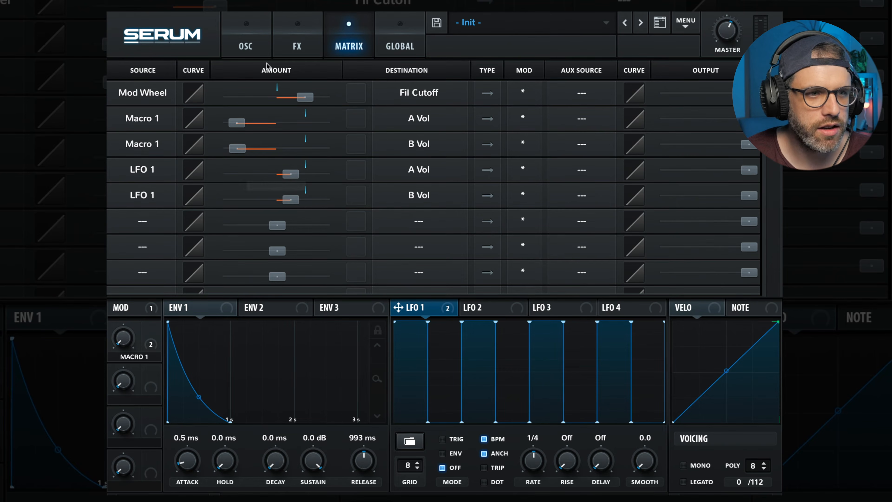
left_click(255, 32)
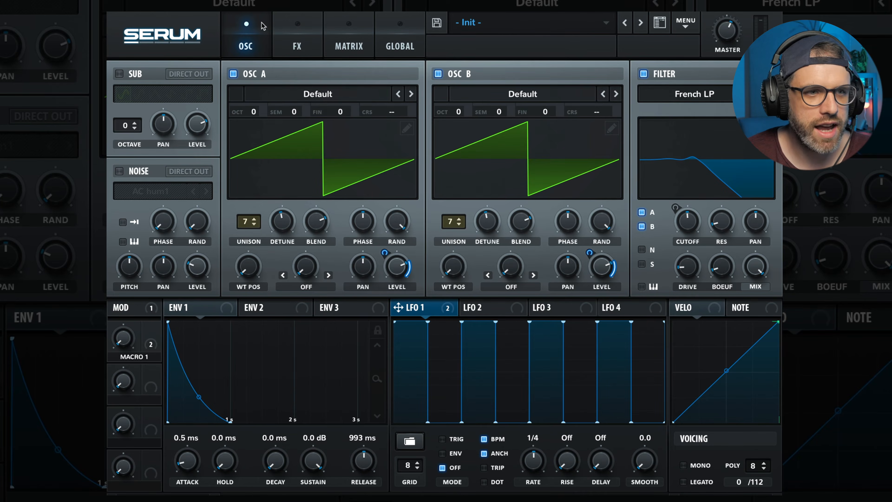
left_click(338, 37)
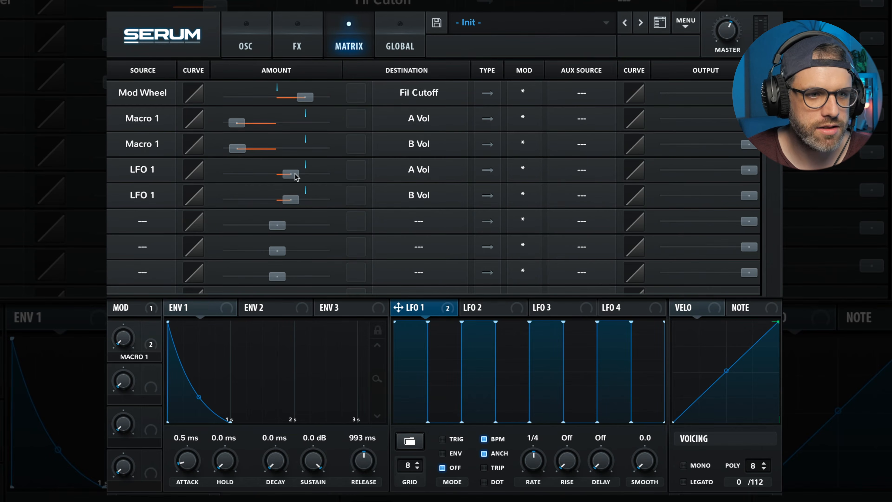
left_click_drag(295, 176, 334, 203)
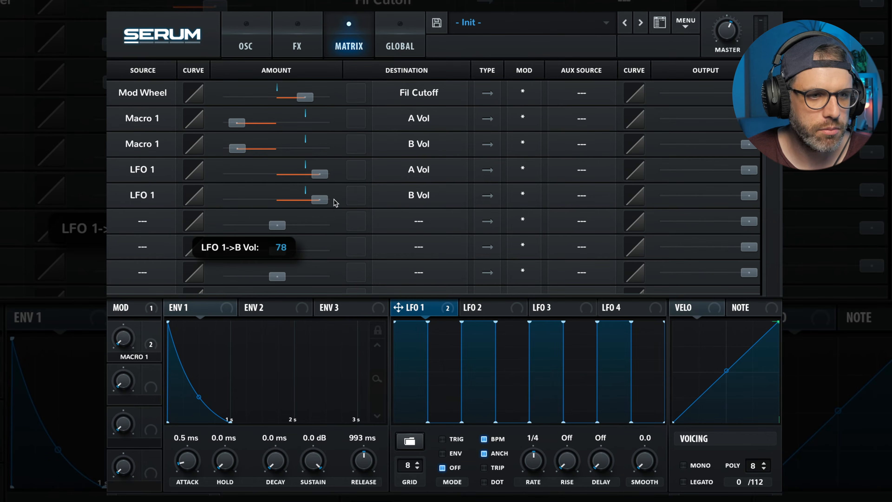
Set Macro 1 as the aux source for the LFO 1 modulations of A Vol and B Vol
left_click(264, 50)
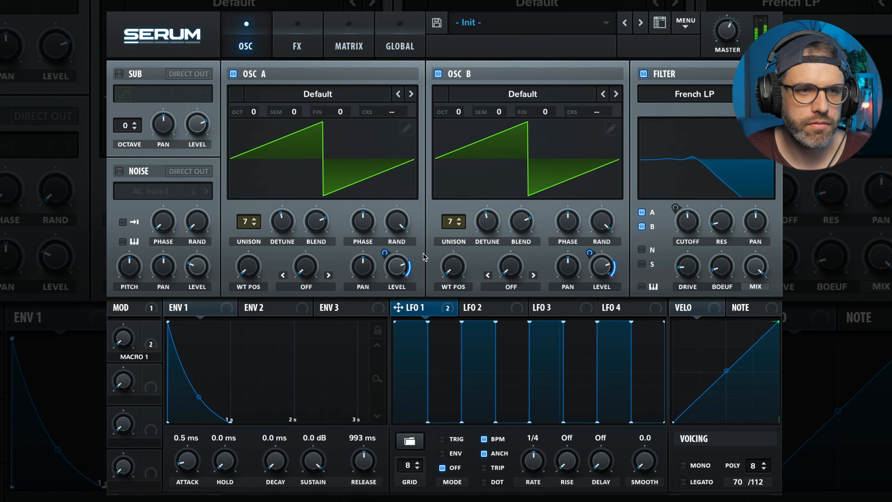
left_click(353, 36)
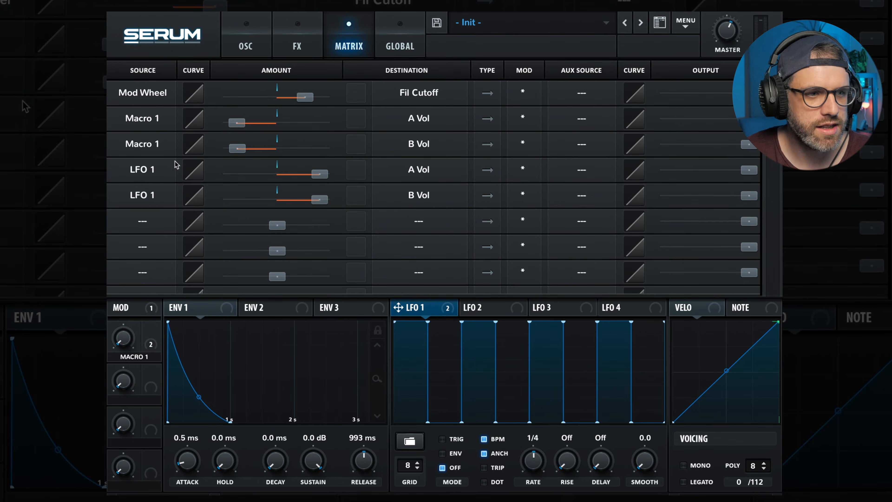
left_click_drag(151, 332, 572, 179)
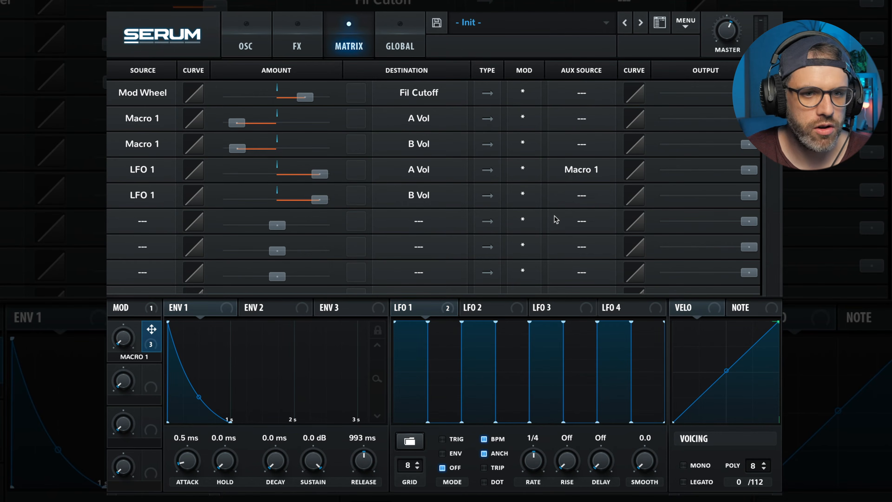
left_click(575, 200)
left_click(576, 203)
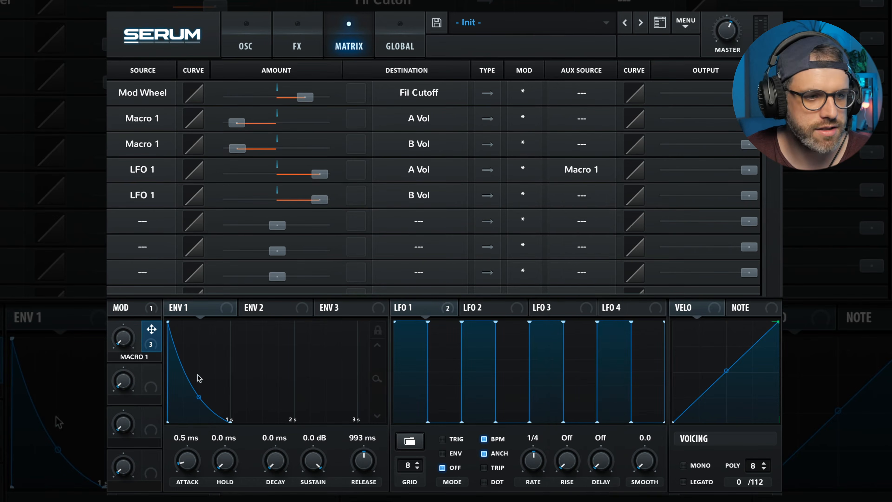
left_click_drag(152, 329, 575, 200)
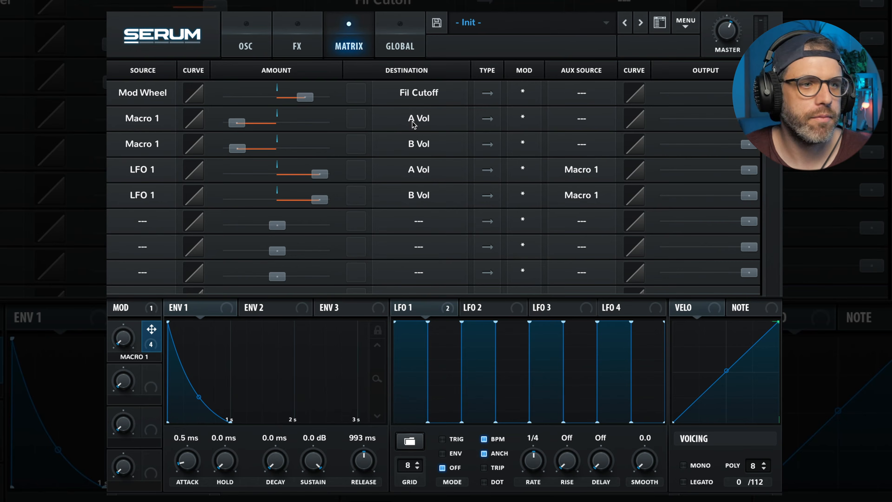
Audition the LFO 1 gate by turning Macro 1 fully up, and reset the macro to zero
left_click(248, 22)
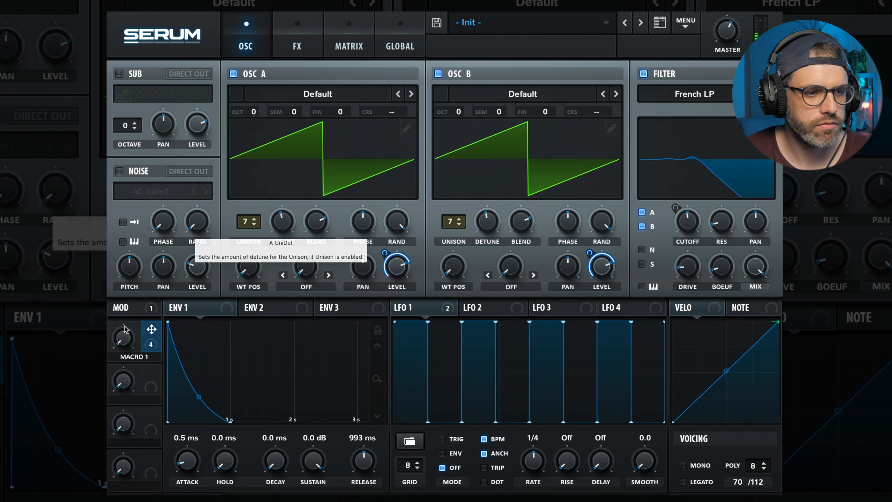
left_click_drag(125, 329, 119, 220)
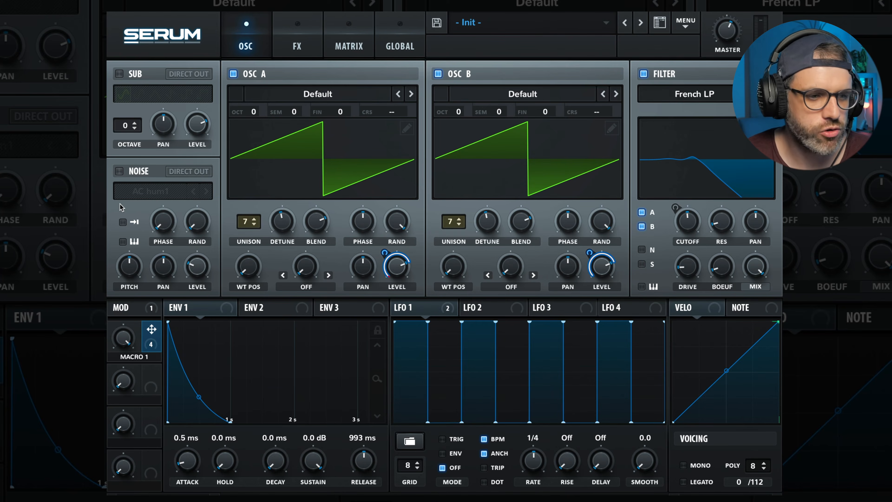
double_click(128, 336)
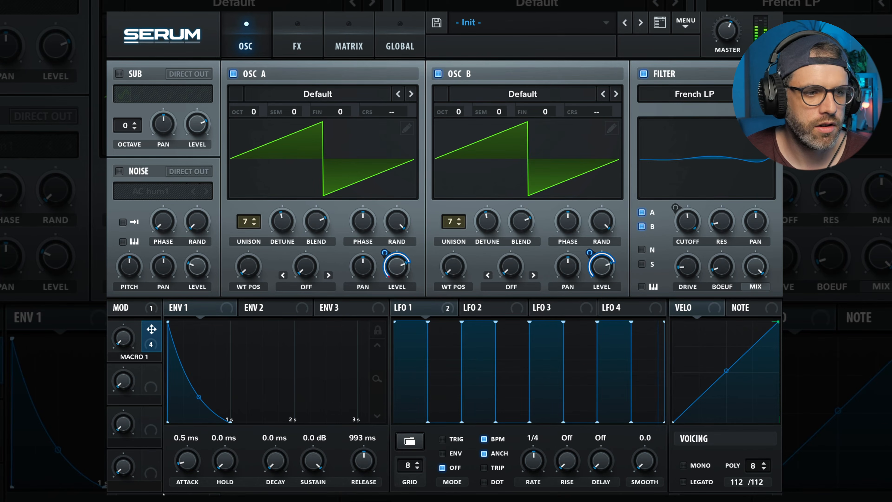
Redraw LFO 2 as a square gate pattern with full-height steps 1, 3, 5, 7 and 8 and zero-level steps between them
left_click(490, 307)
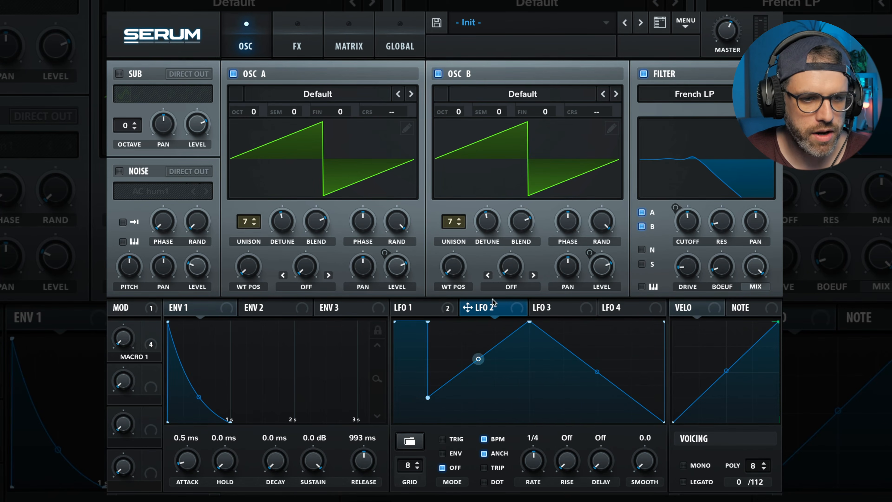
left_click(491, 322, "shift")
left_click(449, 421, "shift")
left_click(506, 368, "shift")
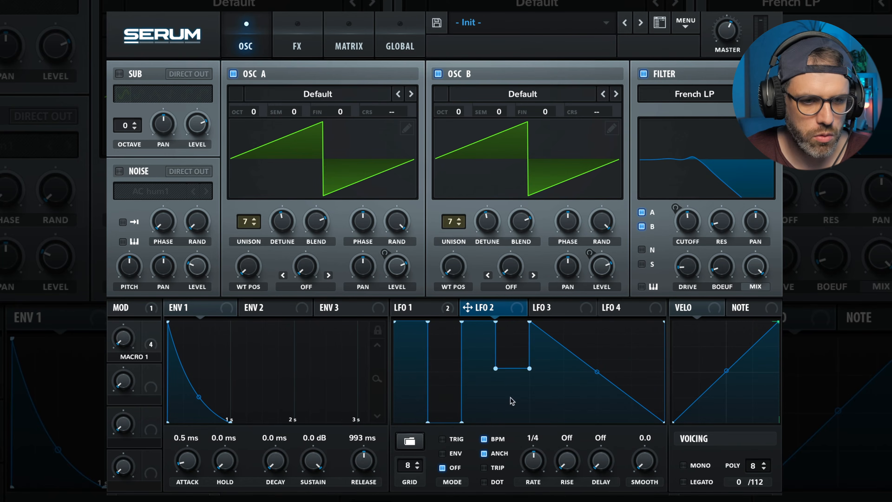
left_click(512, 420, "shift")
left_click(547, 323, "shift")
left_click(579, 418, "shift")
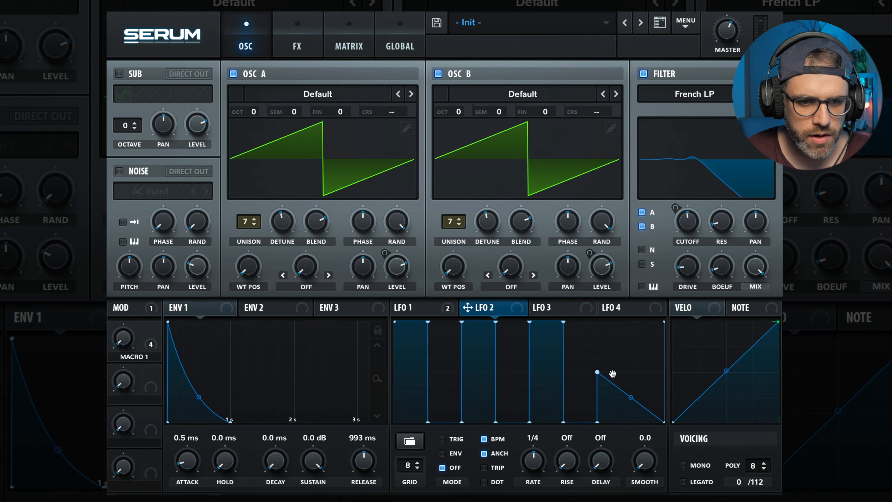
mouse_move(612, 374)
left_mouse_down()
mouse_move(619, 278)
mouse_move(663, 264)
left_mouse_up()
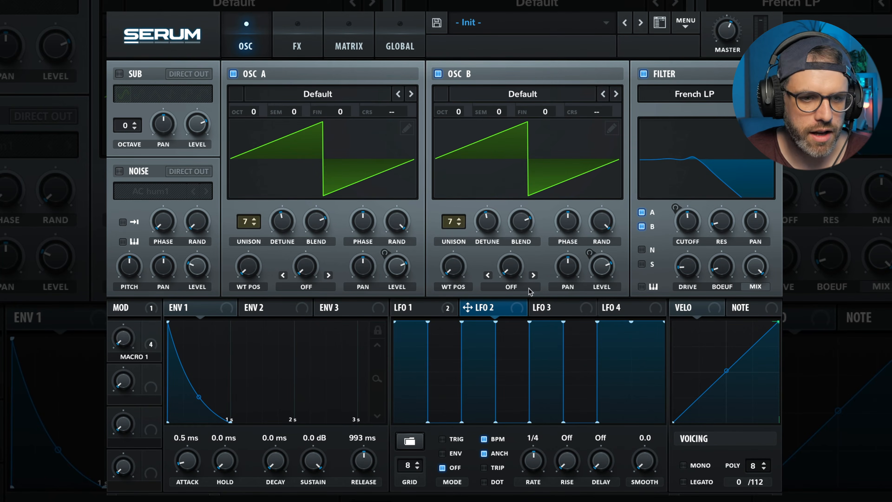
Assign LFO 2 to the levels of oscillators A and B, and raise both modulation amounts to match those of LFO 1
left_click_drag(468, 308, 397, 267)
left_click_drag(468, 307, 601, 268)
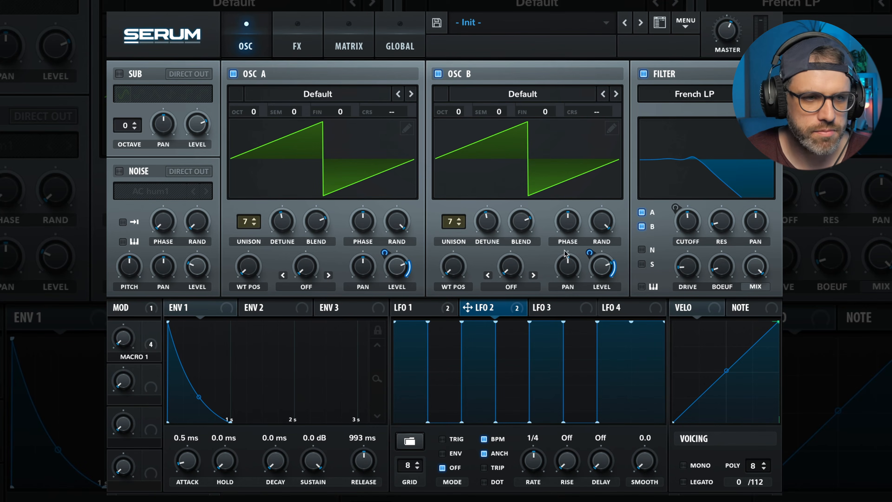
left_click(342, 44)
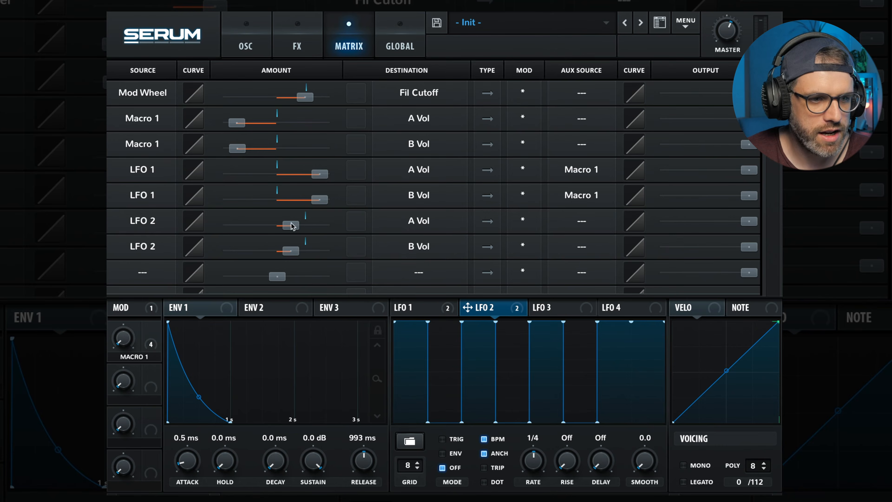
left_click_drag(293, 226, 330, 259)
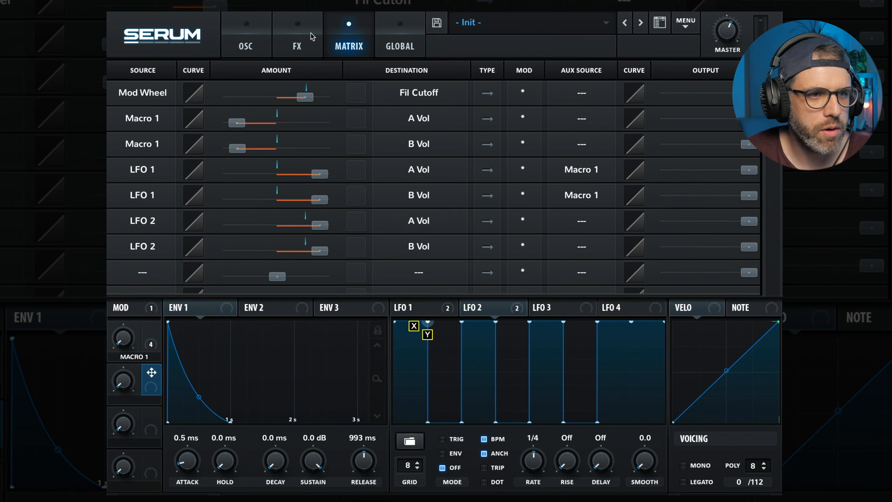
Assign Macro 2 to the levels of oscillators A and B with negative amounts
left_click(248, 42)
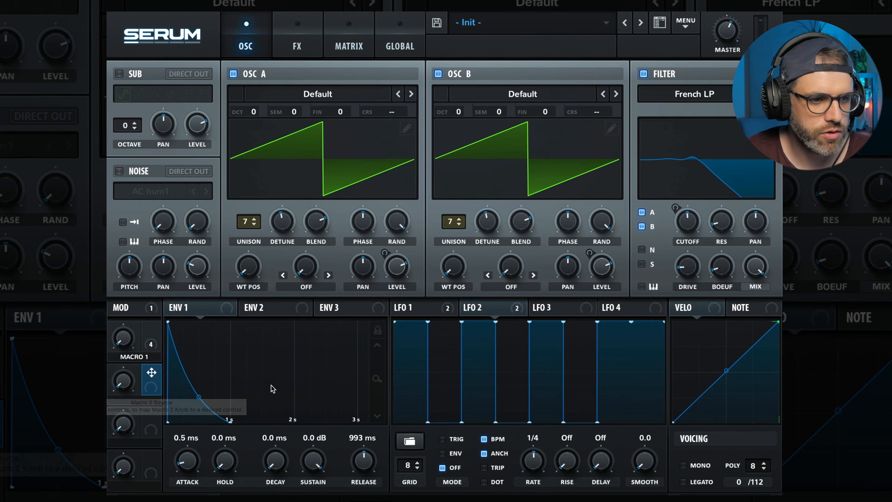
left_click_drag(152, 373, 376, 306)
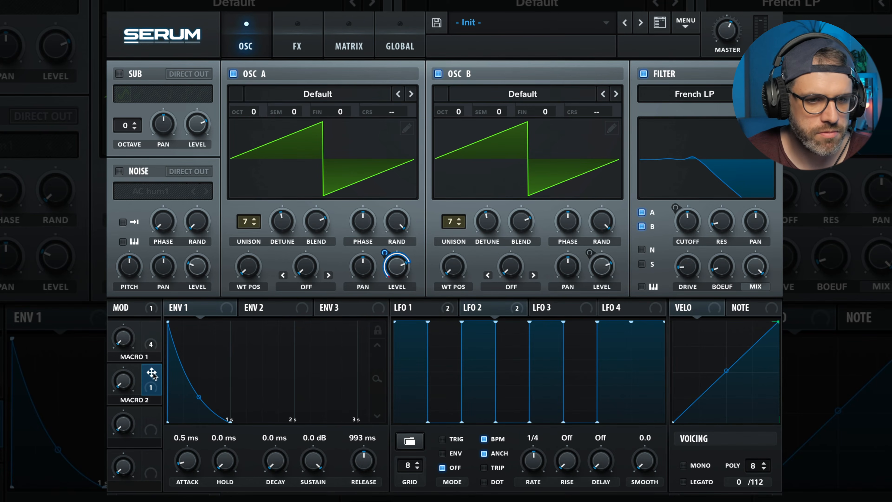
left_click_drag(153, 375, 581, 304)
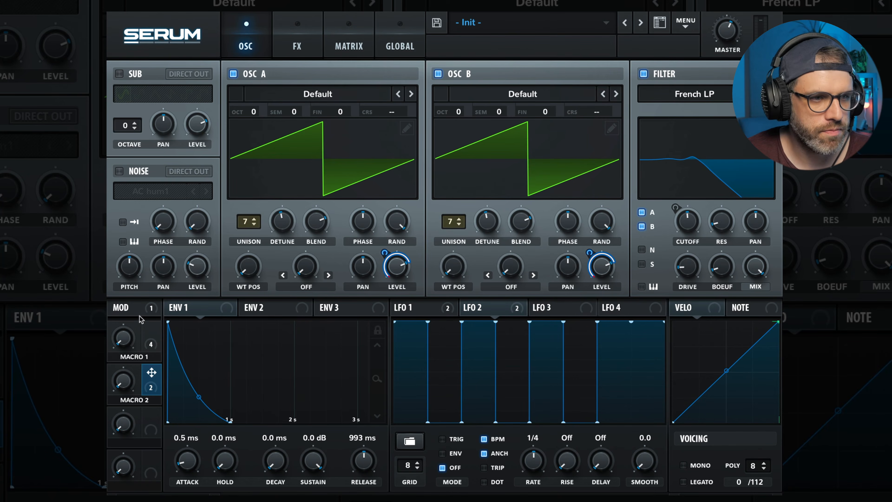
Set Macro 2 as the aux source for the LFO 2 modulations of A Vol and B Vol
left_click(349, 38)
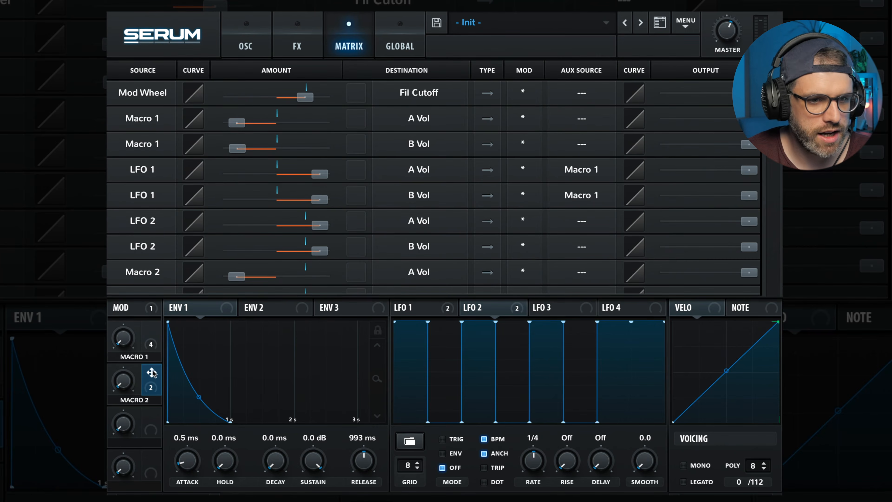
left_click_drag(152, 373, 583, 222)
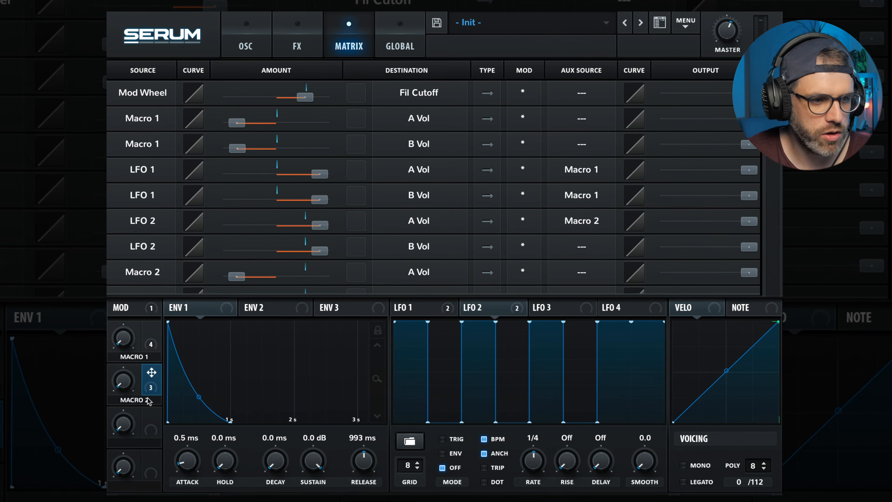
left_click_drag(152, 372, 576, 246)
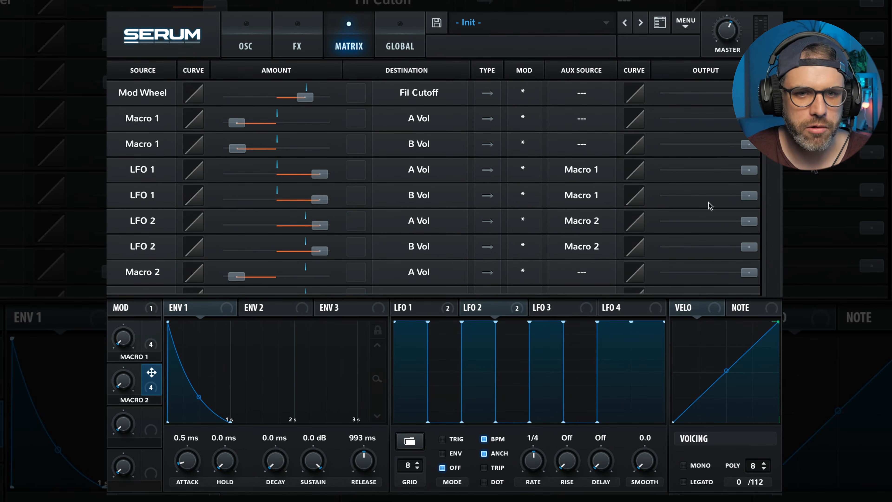
scroll(432, 186, "down", 5)
scroll(432, 186, "up", 1)
scroll(432, 186, "up", 3)
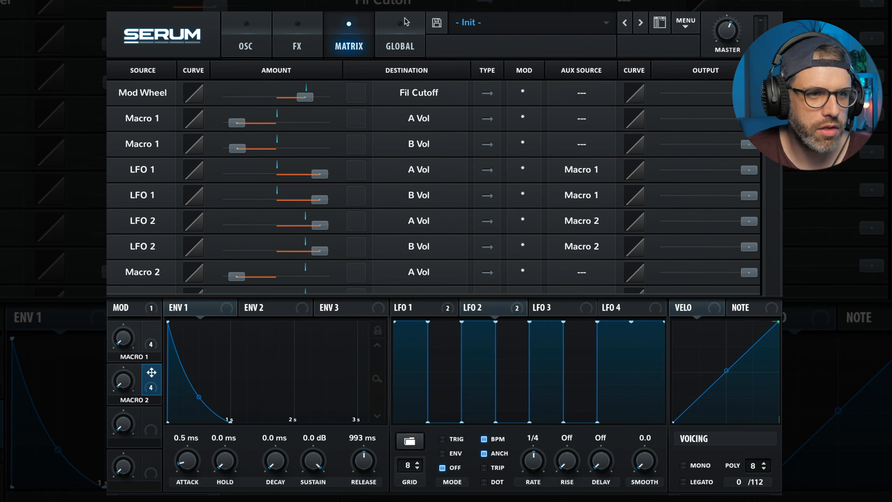
Turn Macro 2 fully up to apply the LFO 2 gate to both oscillators
left_click(269, 34)
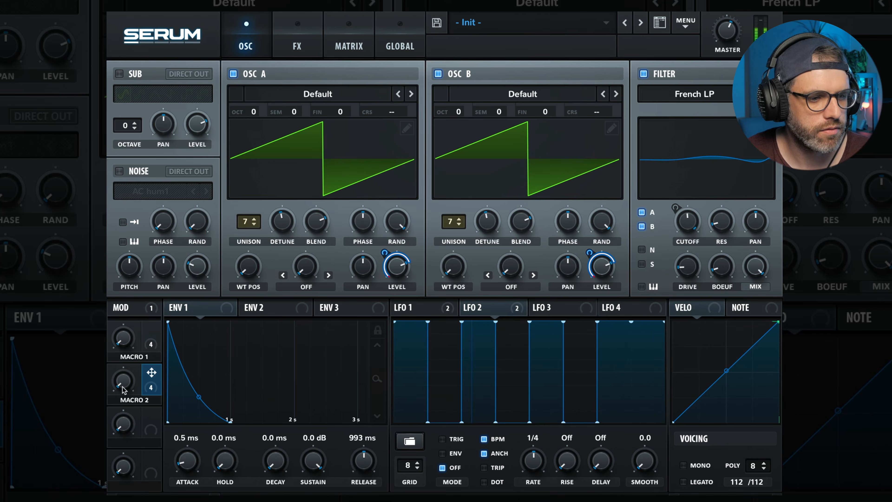
left_click_drag(123, 390, 129, 205)
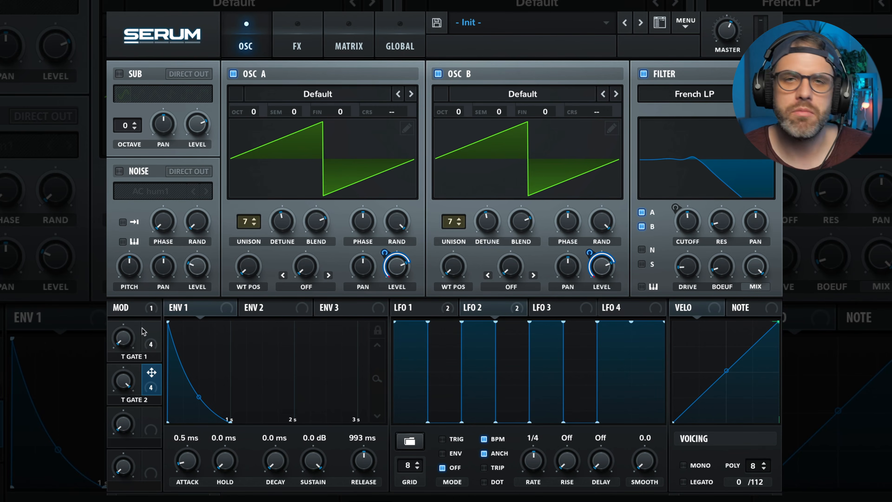
mouse_move(143, 331)
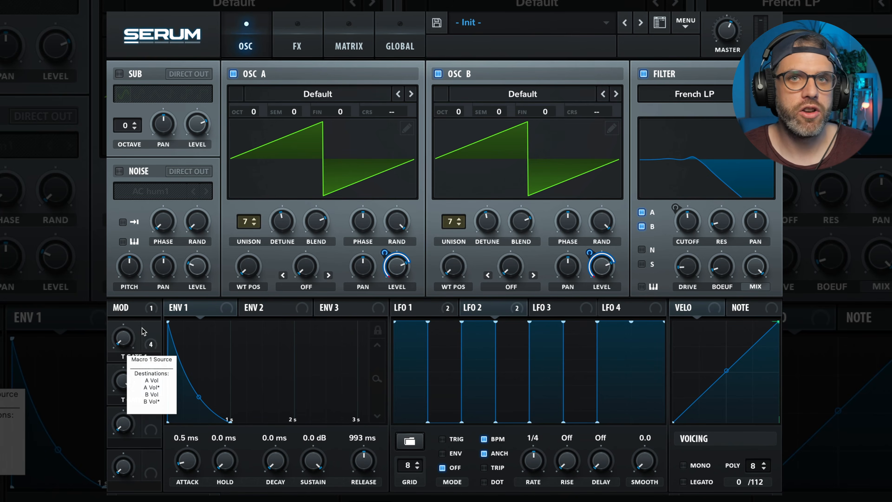